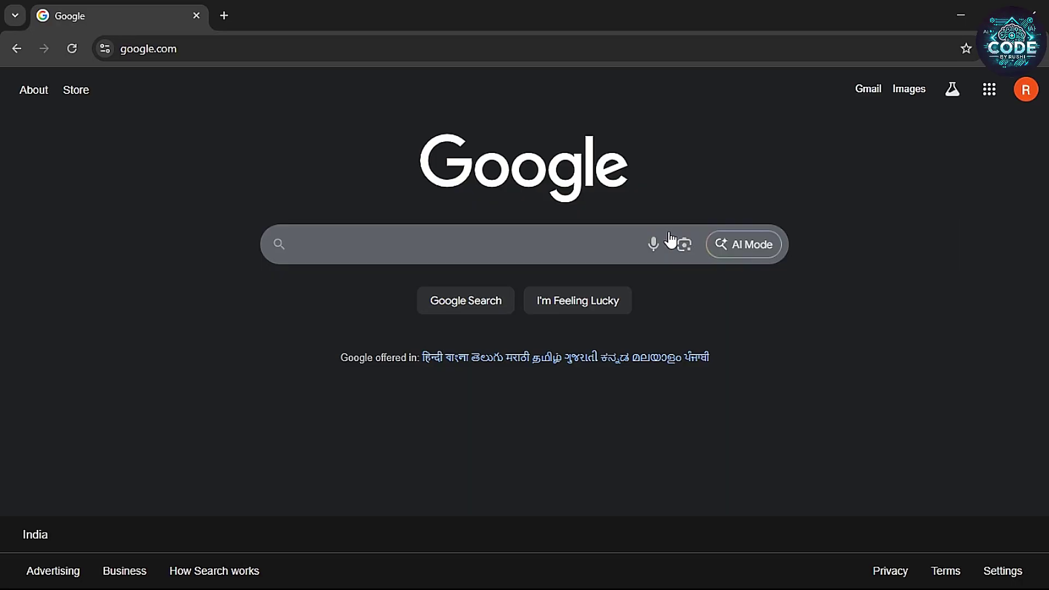
Search Google for 'Lmarena Ai' and open the LMArena.ai site
click(454, 247)
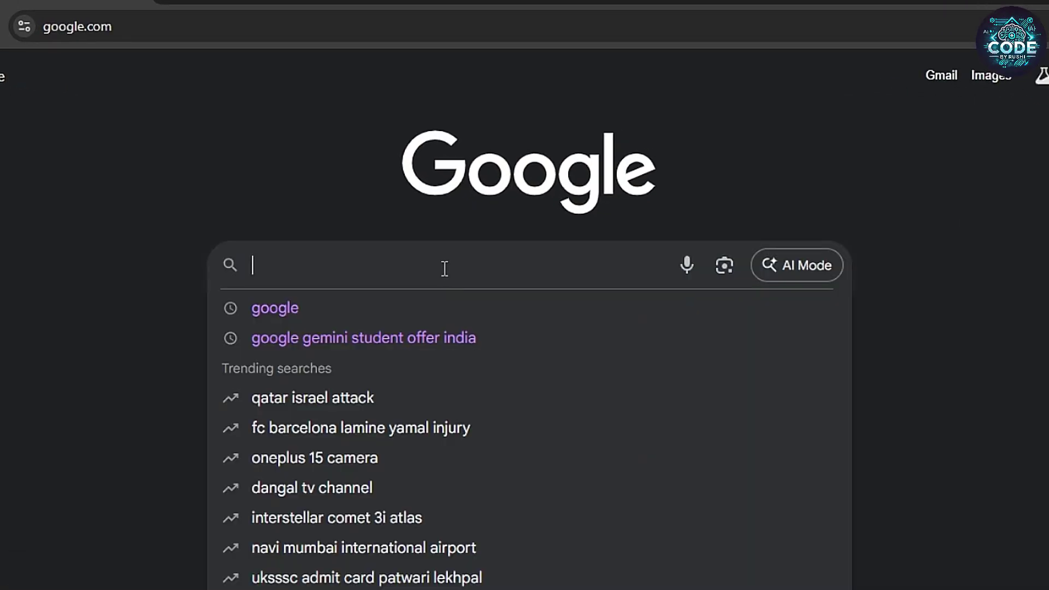
text(Lmarena Ai)
key(Return)
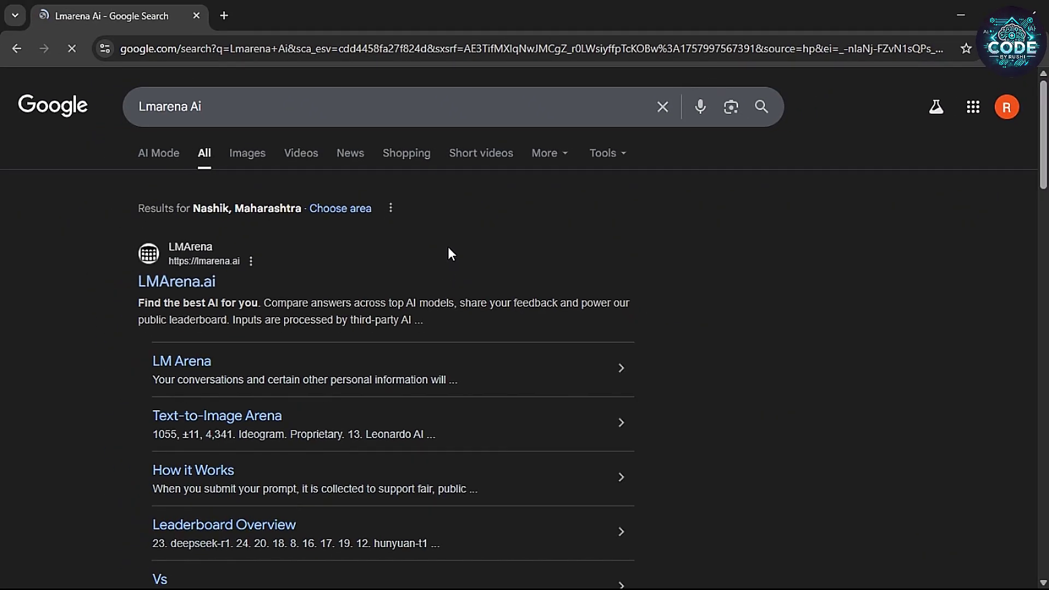
click(200, 292)
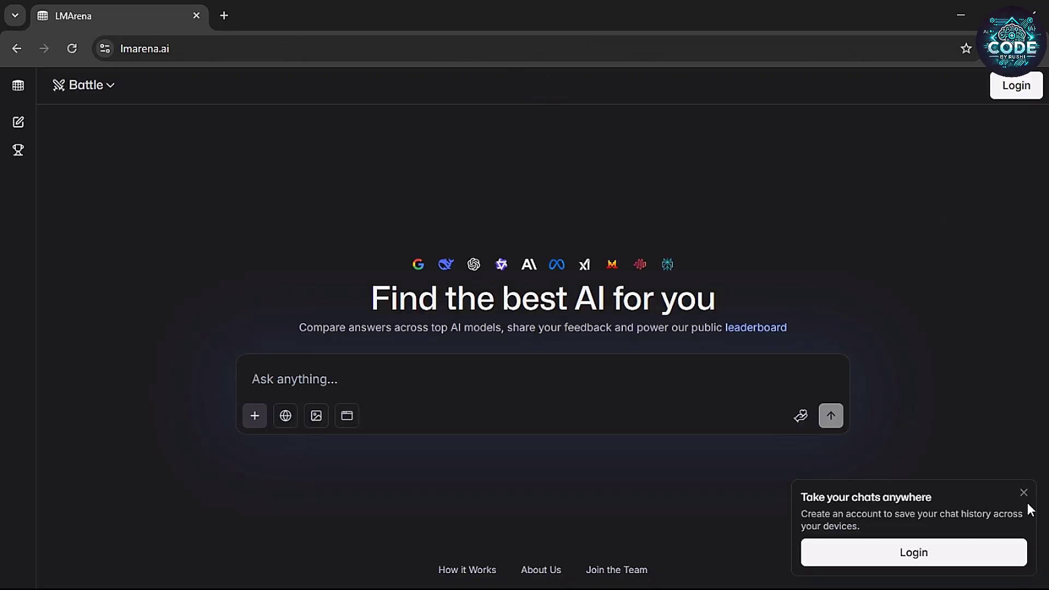
Dismiss the sign-up popup, switch to Direct Chat image generation, and search models for 'se'
click(1024, 493)
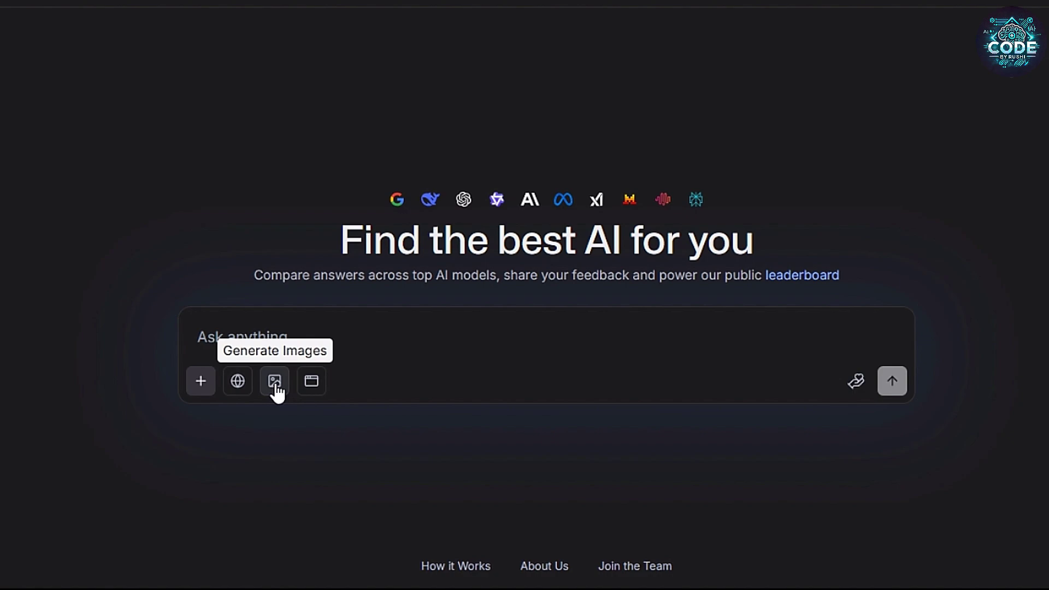
click(274, 381)
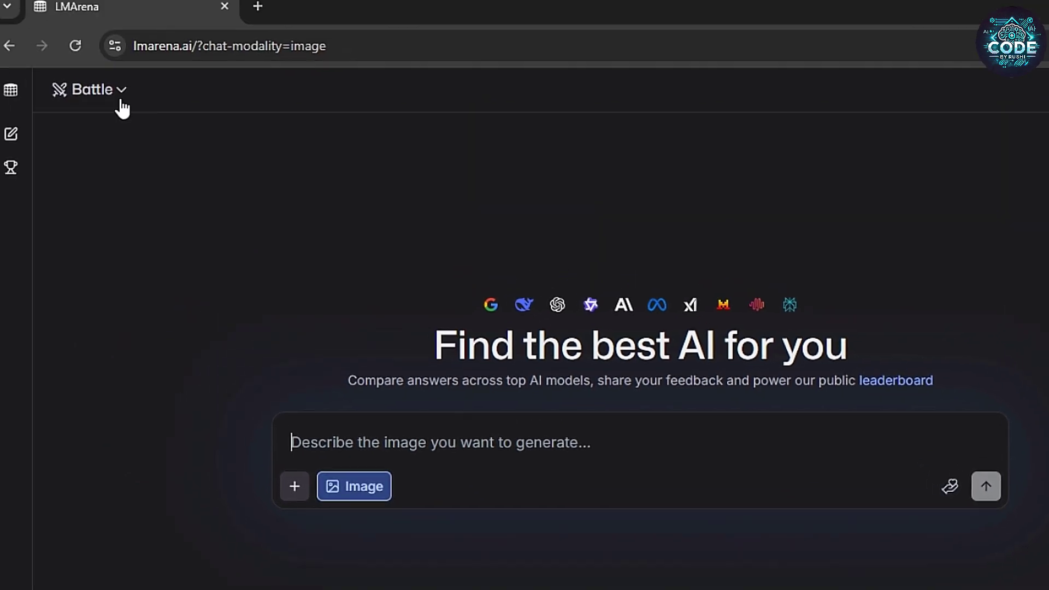
click(125, 104)
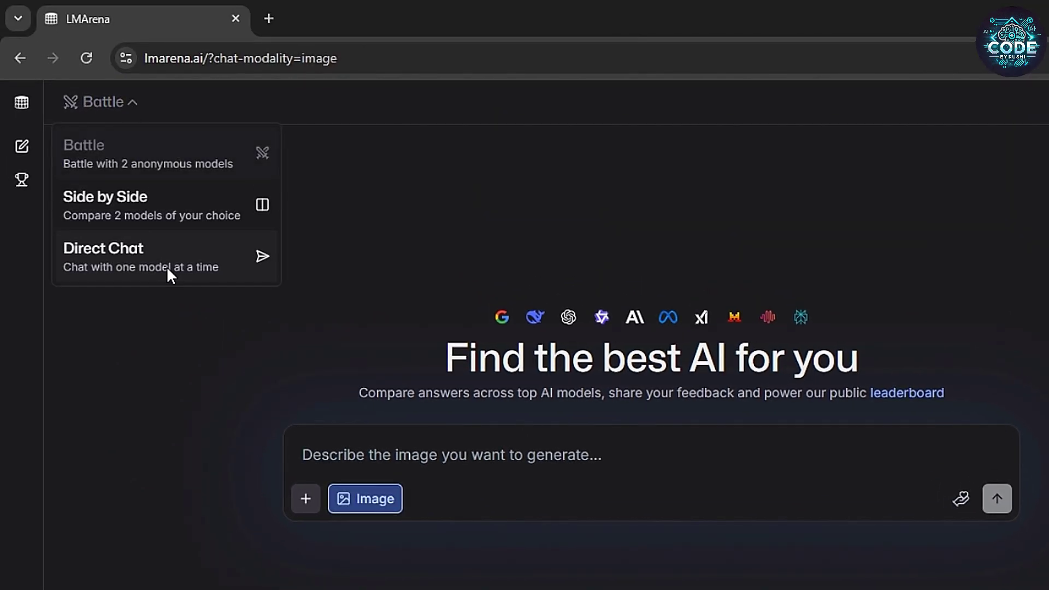
click(182, 248)
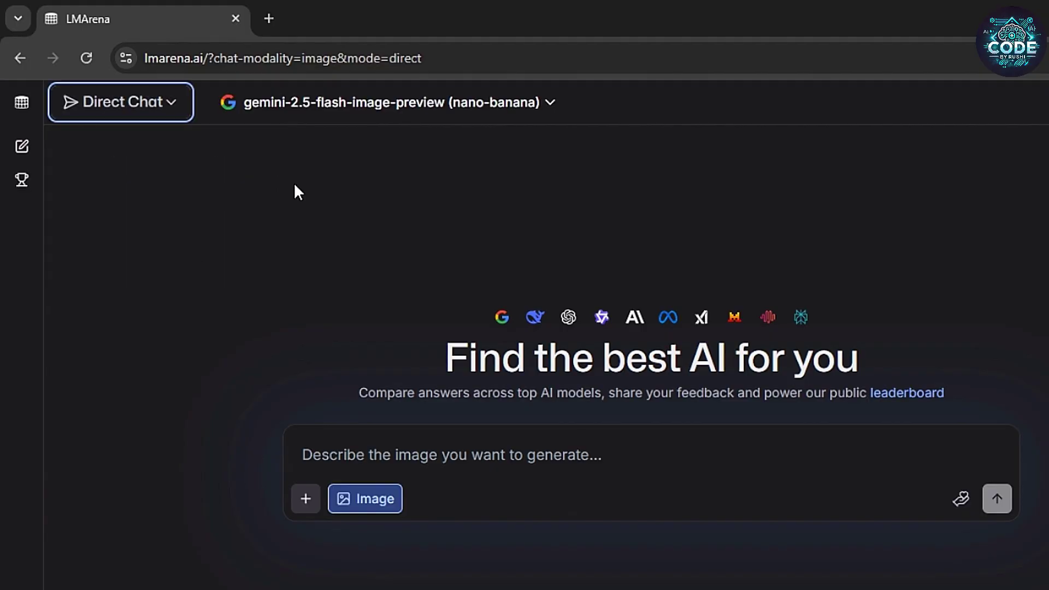
click(534, 107)
text(se)
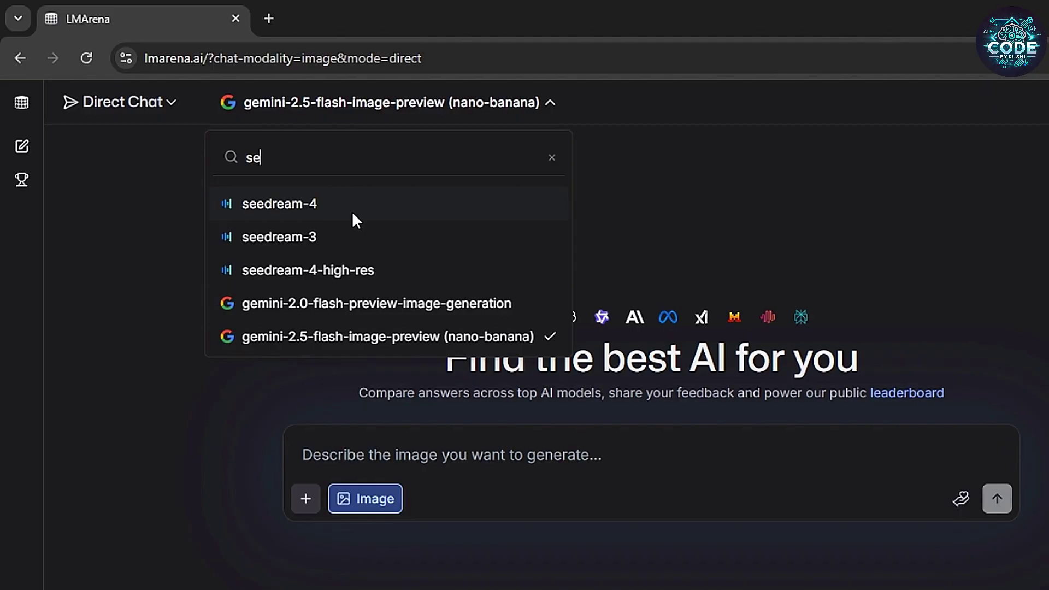
Send the three photos with the group selfie prompt to seedream-4-high-res and enlarge the result
click(399, 269)
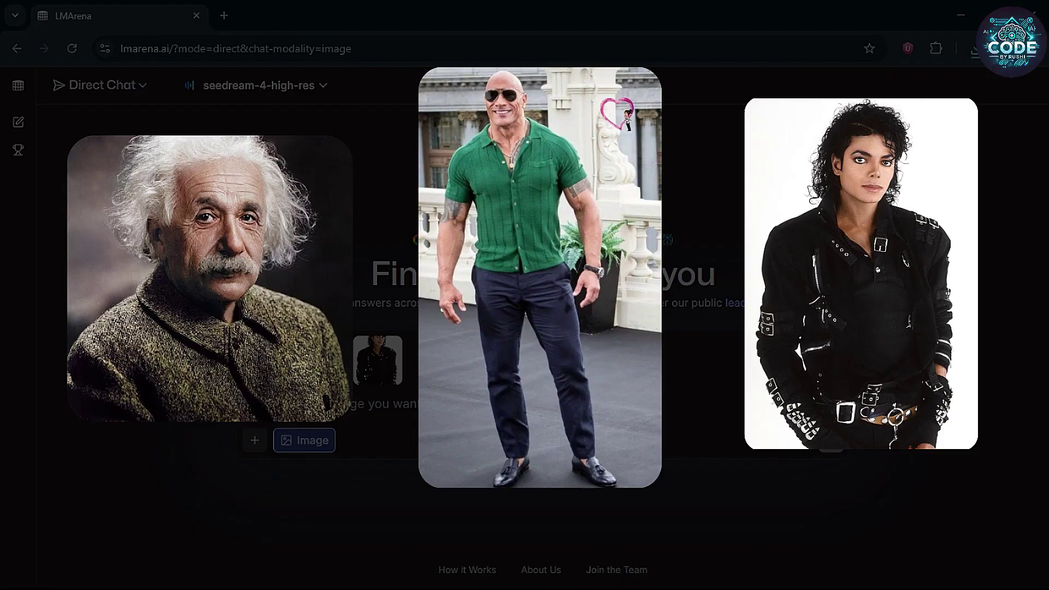
text(Combine the three uploaded people into a single image where they are standing together, smiling happily, and taking a selfie.)
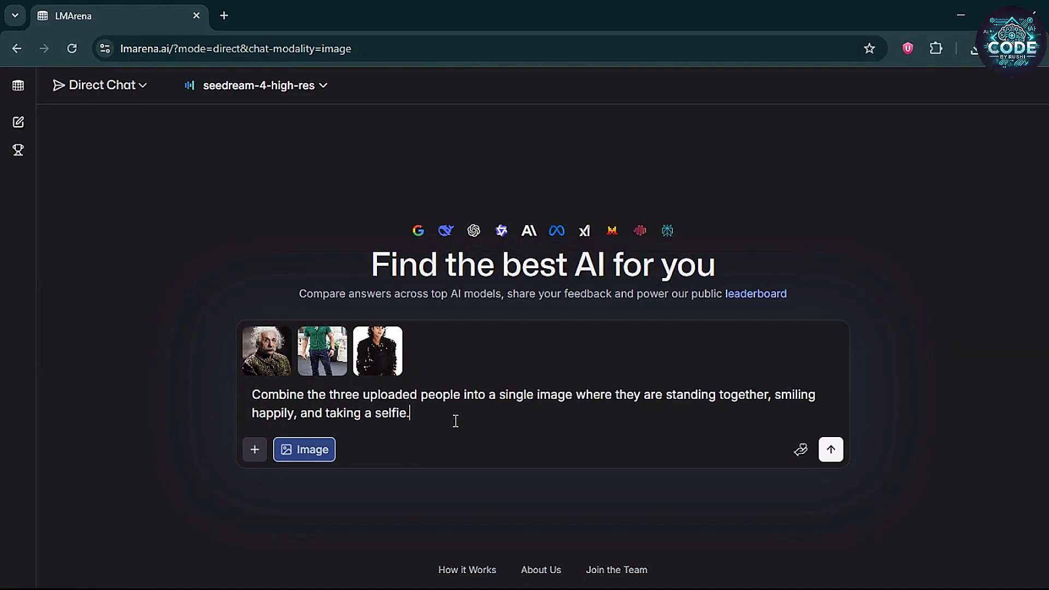
click(830, 450)
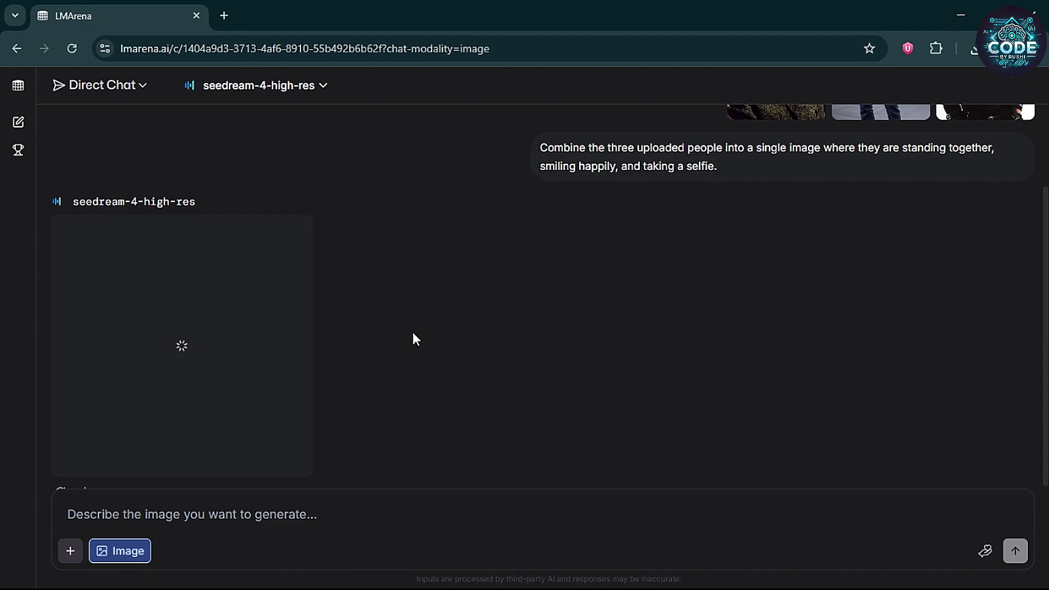
click(229, 346)
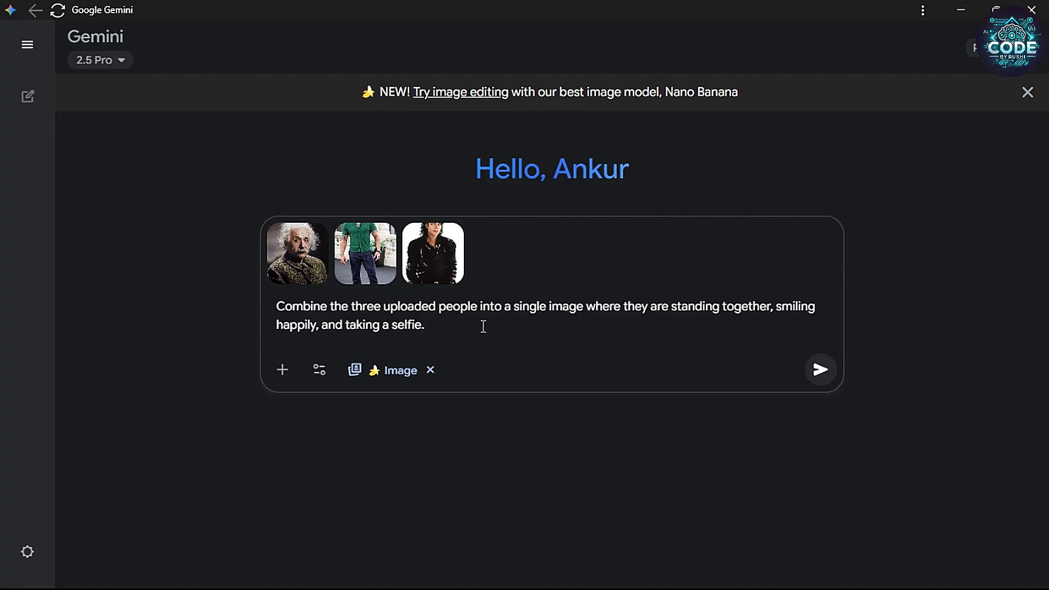
Submit the same selfie prompt to Gemini and view its group selfie full-size
key(Return)
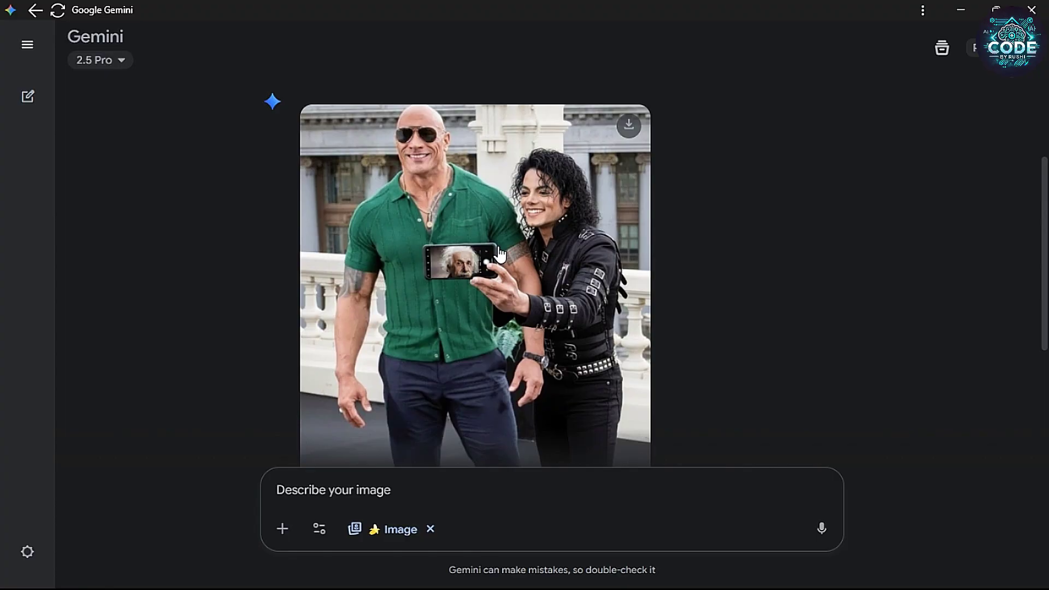
click(449, 261)
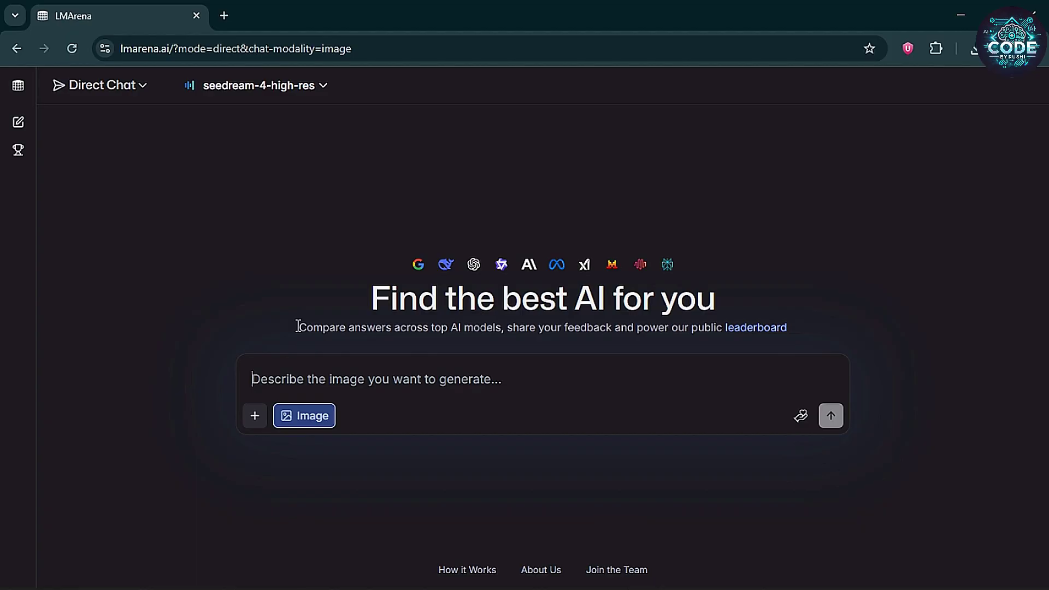
Give seedream-4-high-res the man's photo to dress him in the cream knit sweater
key(ctrl+v)
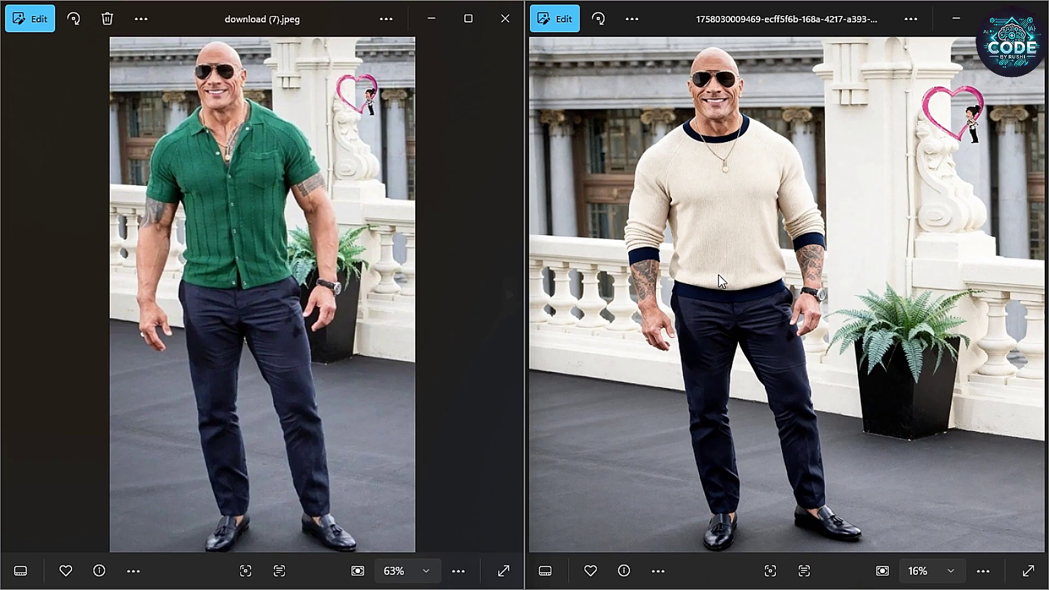
scroll(262, 273, up, 5)
scroll(693, 297, up, 2)
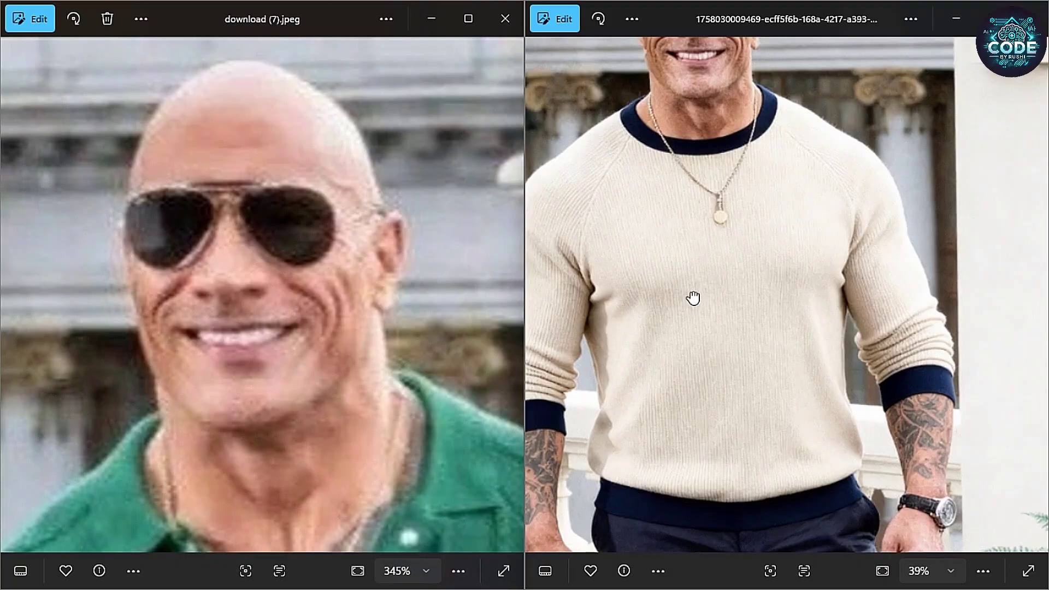
scroll(796, 280, up, 5)
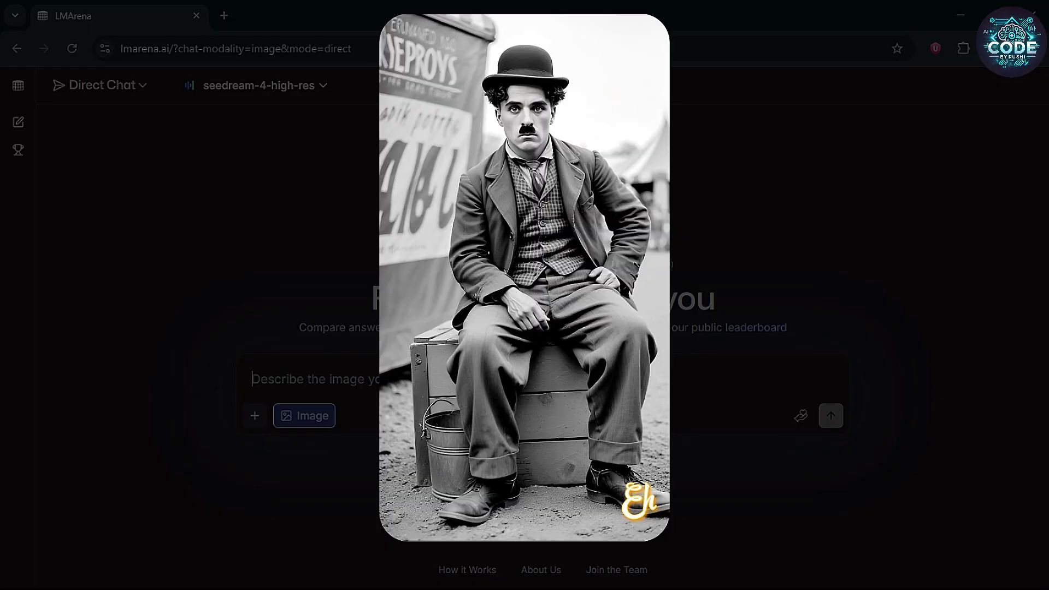
Attach the black-and-white bowler-hat portrait for seedream-4-high-res to colorize
key(ctrl+v)
text(Convert this black and white image into a natural, realistic colorized version.)
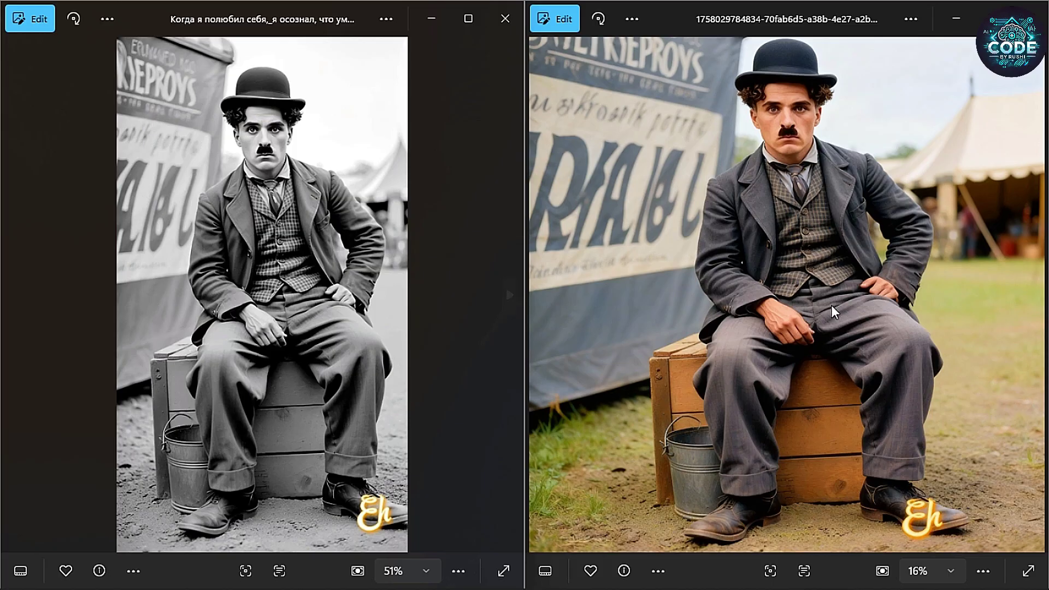
scroll(284, 92, up, 3)
scroll(784, 236, up, 3)
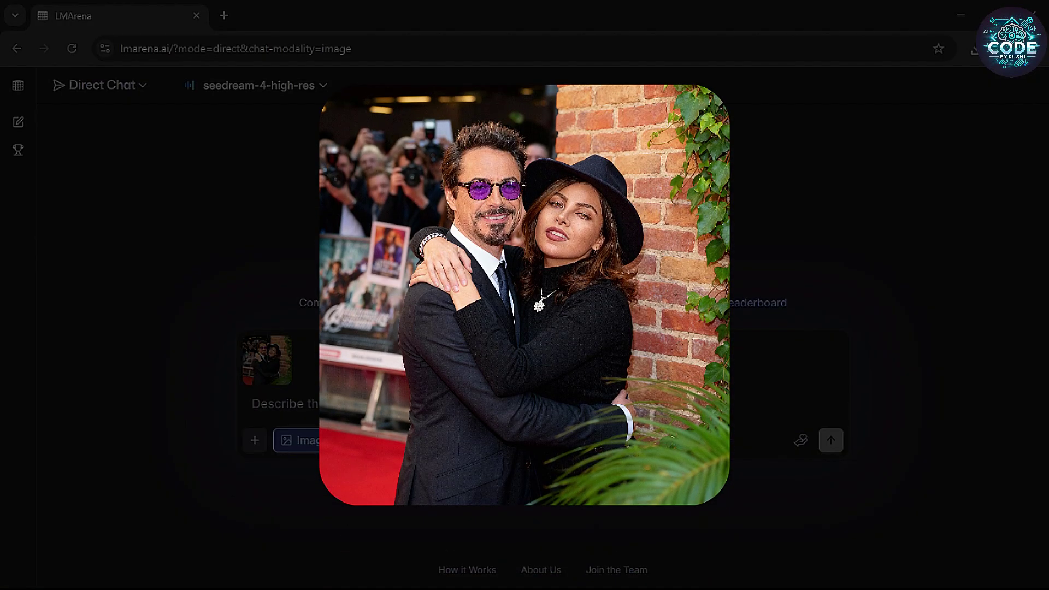
Ask Gemini to 'Turn this photo into an anime' with the couple photo attached
click(452, 391)
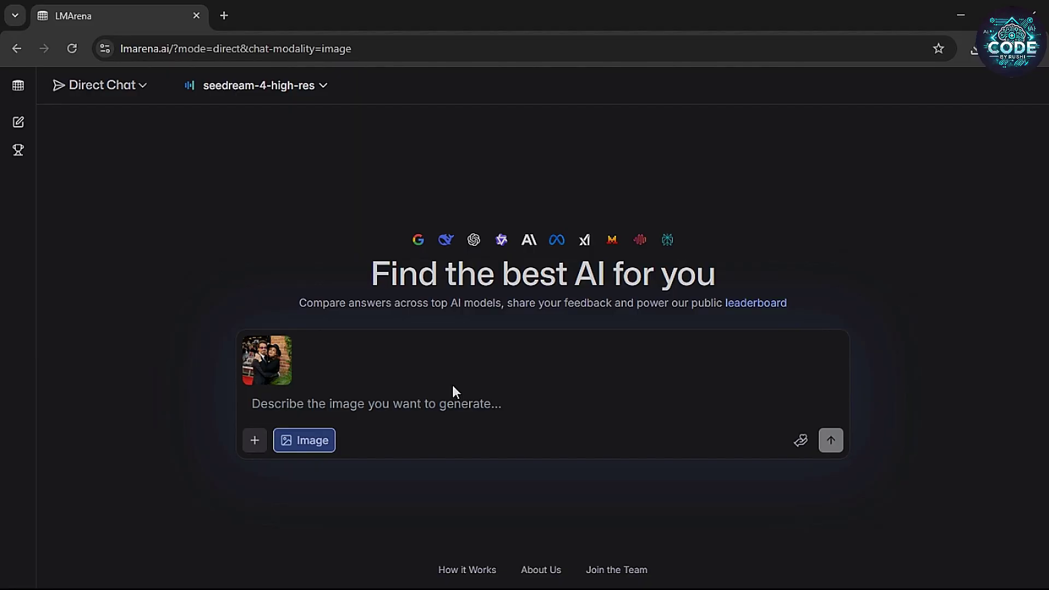
text(Turn this photo into an anime)
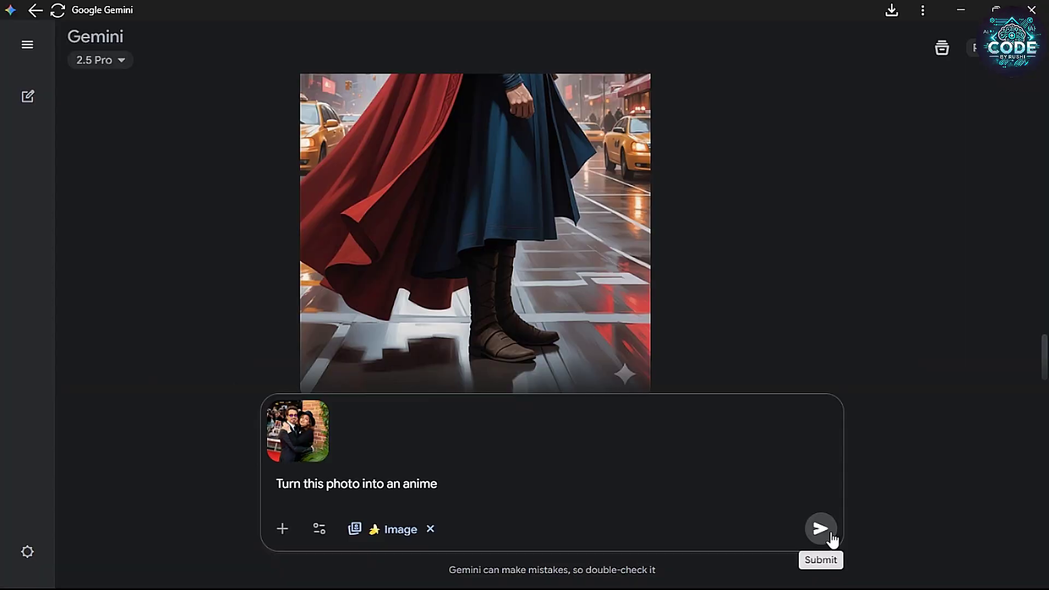
click(829, 536)
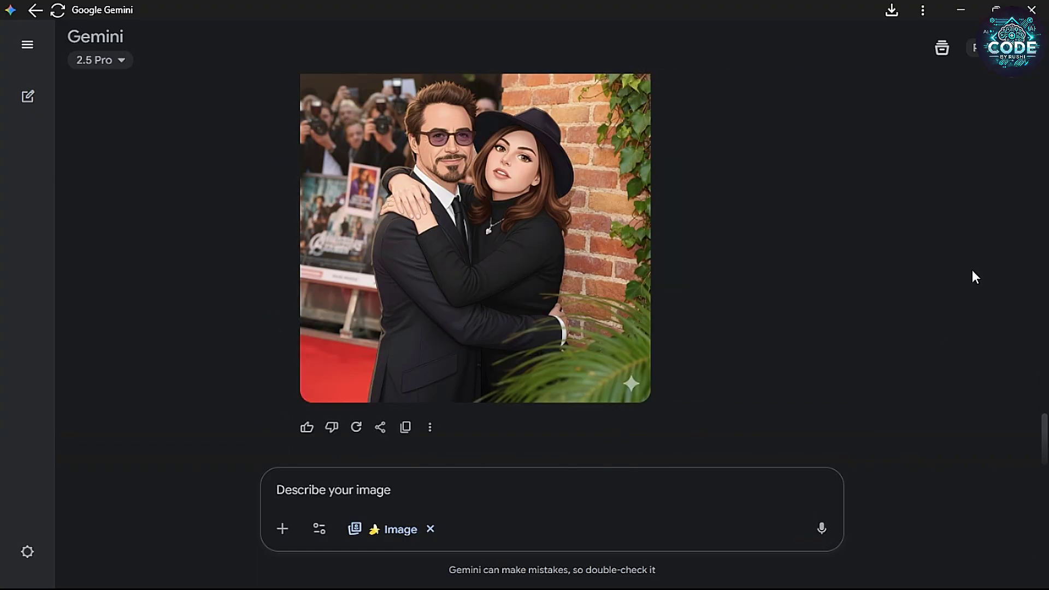
Download Gemini's full-size anime image and enlarge seedream's anime result for comparison
click(582, 226)
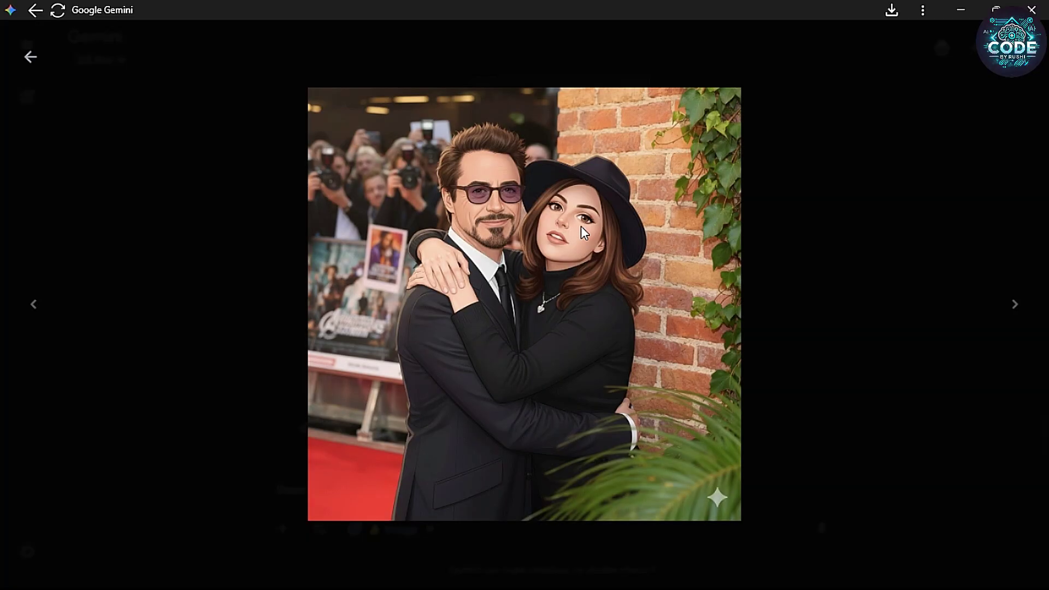
click(940, 48)
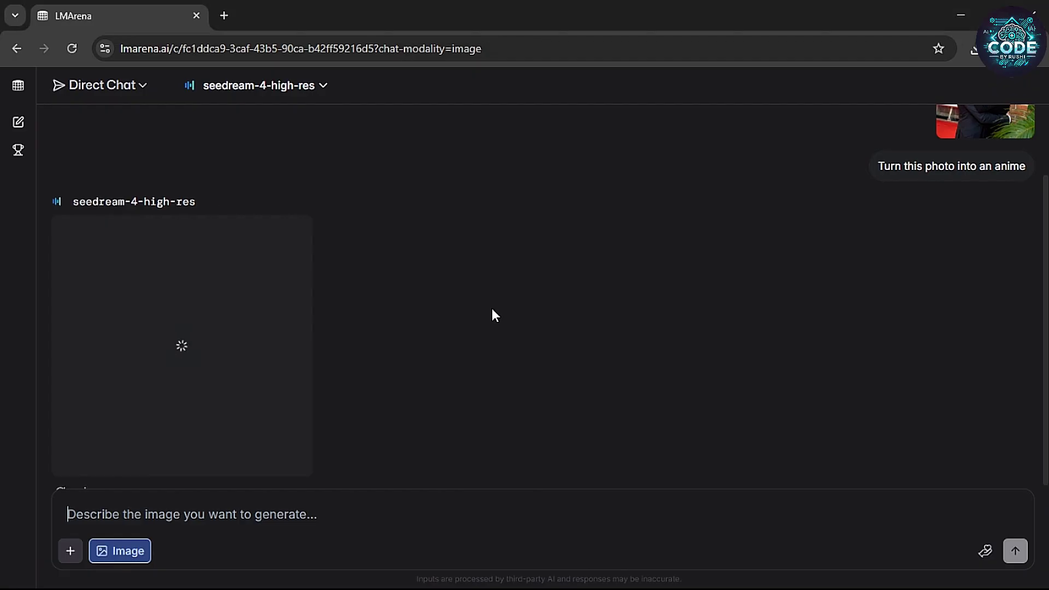
click(226, 310)
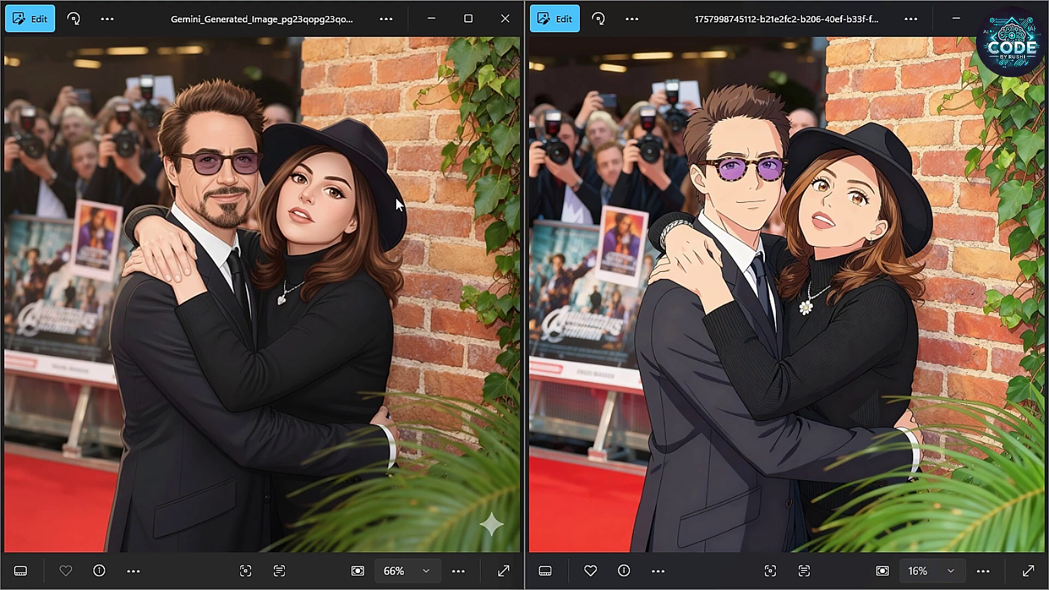
scroll(271, 144, up, 5)
scroll(920, 143, up, 2)
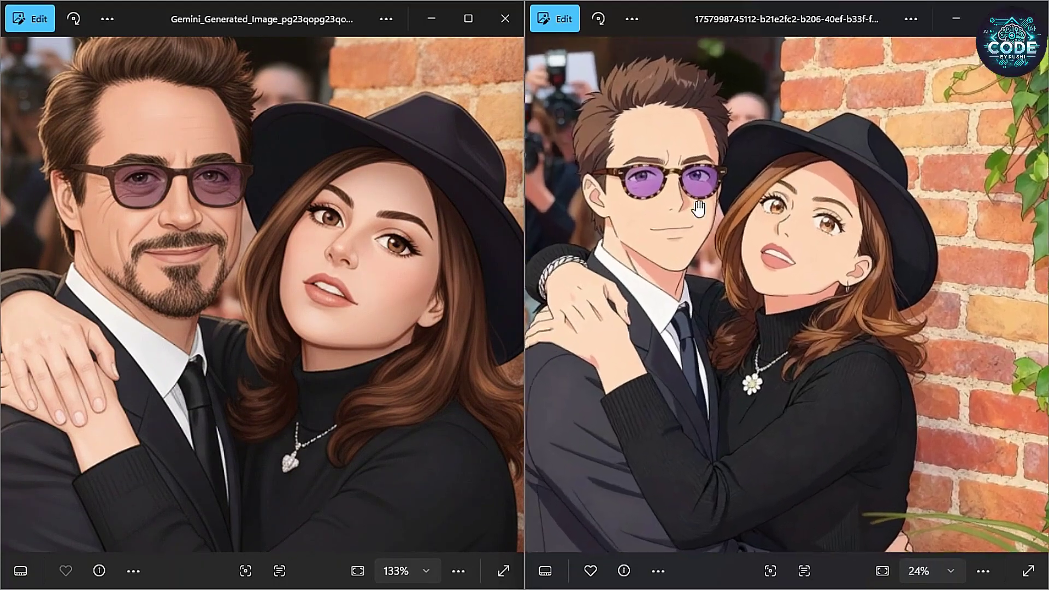
Submit the RANGE ROVER-to-CodeByRushi lettering replacement and enlarge the edited car image
scroll(699, 208, up, 3)
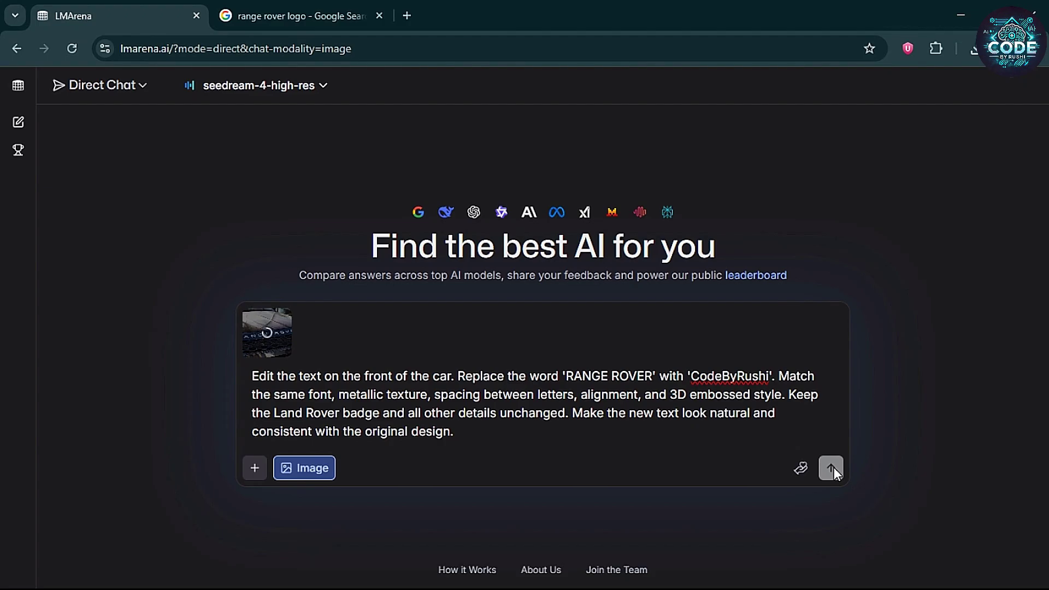
click(831, 467)
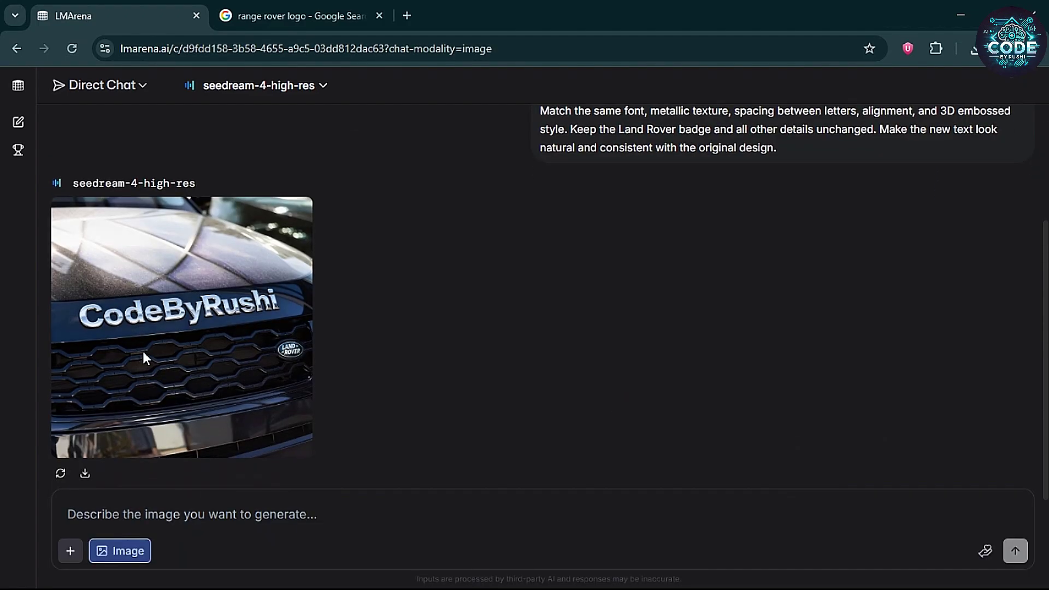
click(142, 352)
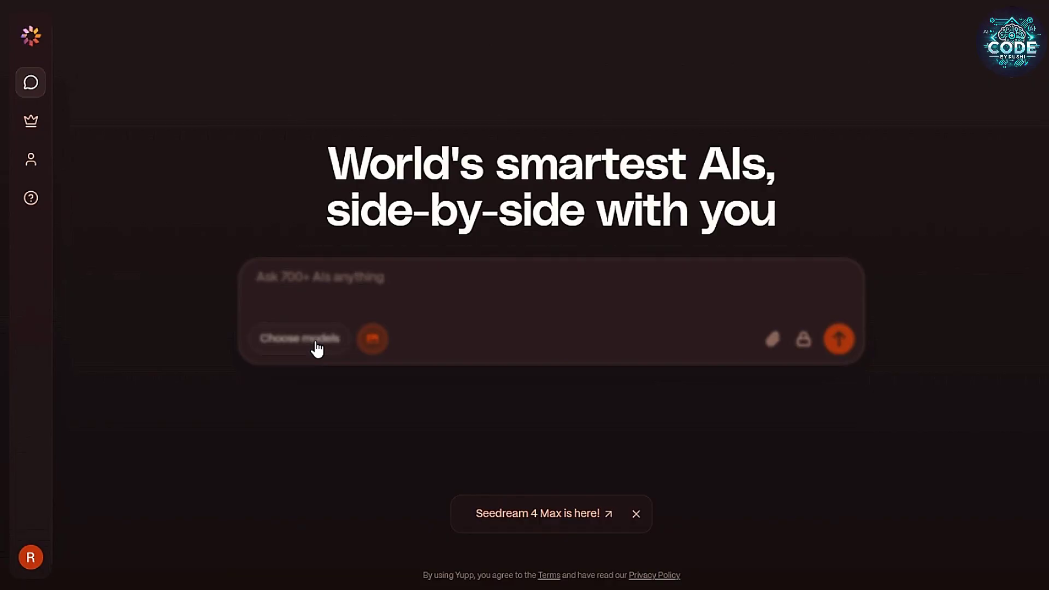
Select Seedream 4.0 Max in Yupp.ai and attach the black-and-white bowler-hat photo
click(317, 338)
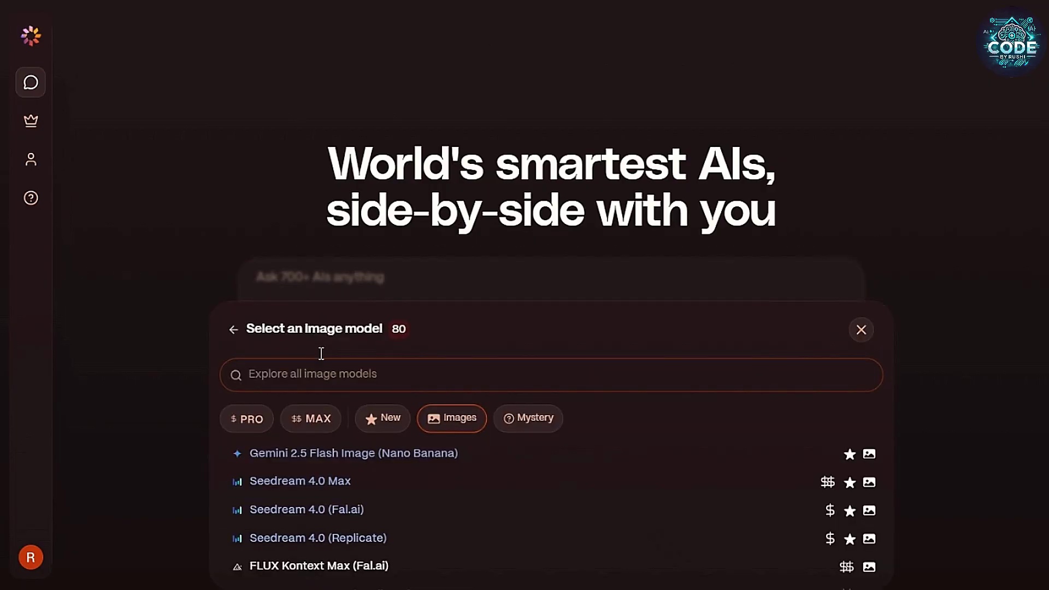
click(401, 492)
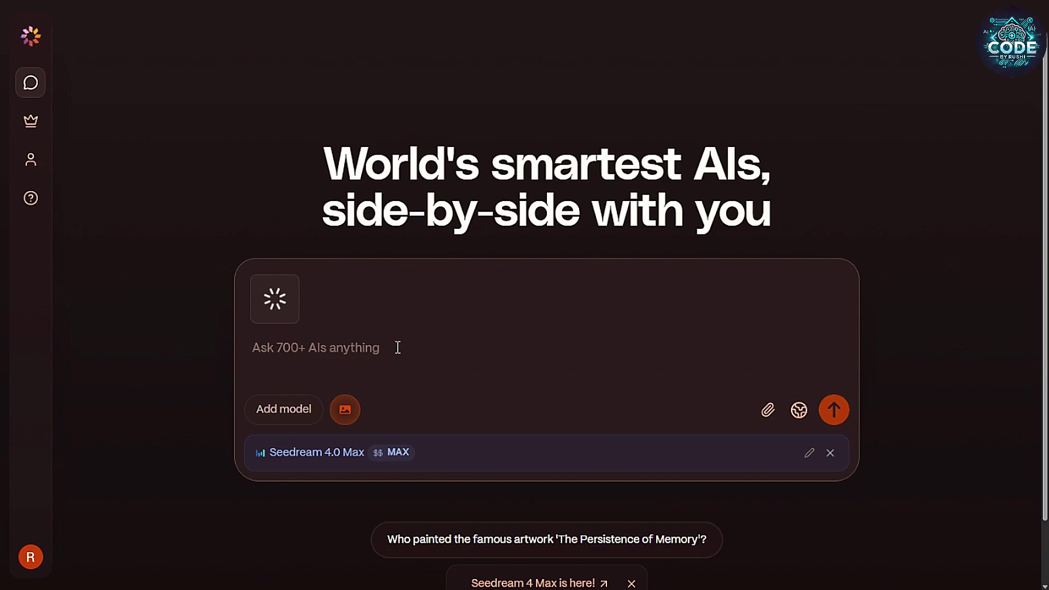
text(Convert this black and white image into a natural, realistic colorized version.)
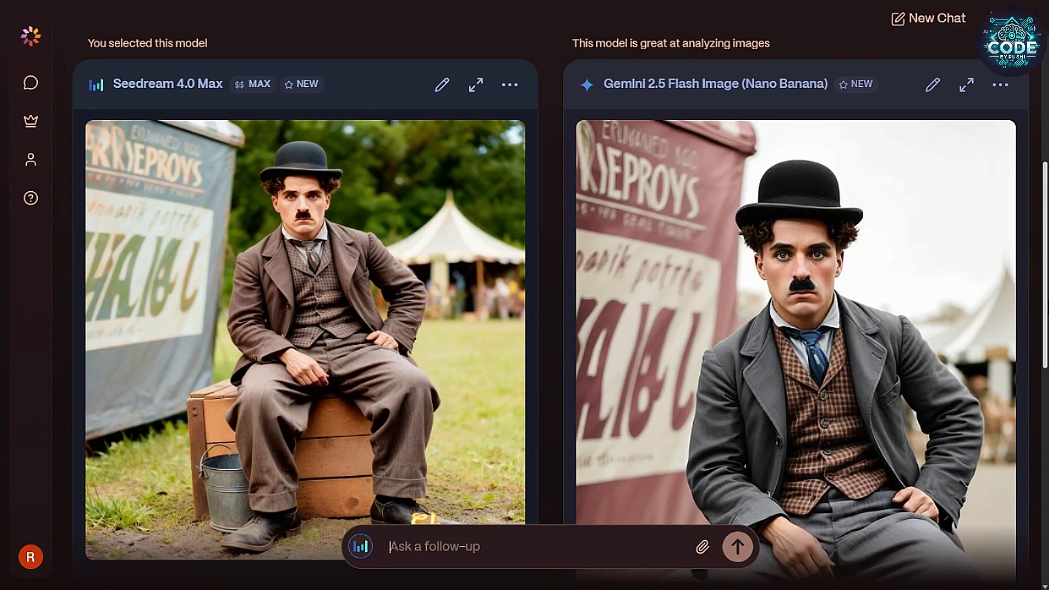
Tag Seedream's result on target, beautiful, vibrant, detailed; send 'Both are better' feedback and claim the reward
click(372, 361)
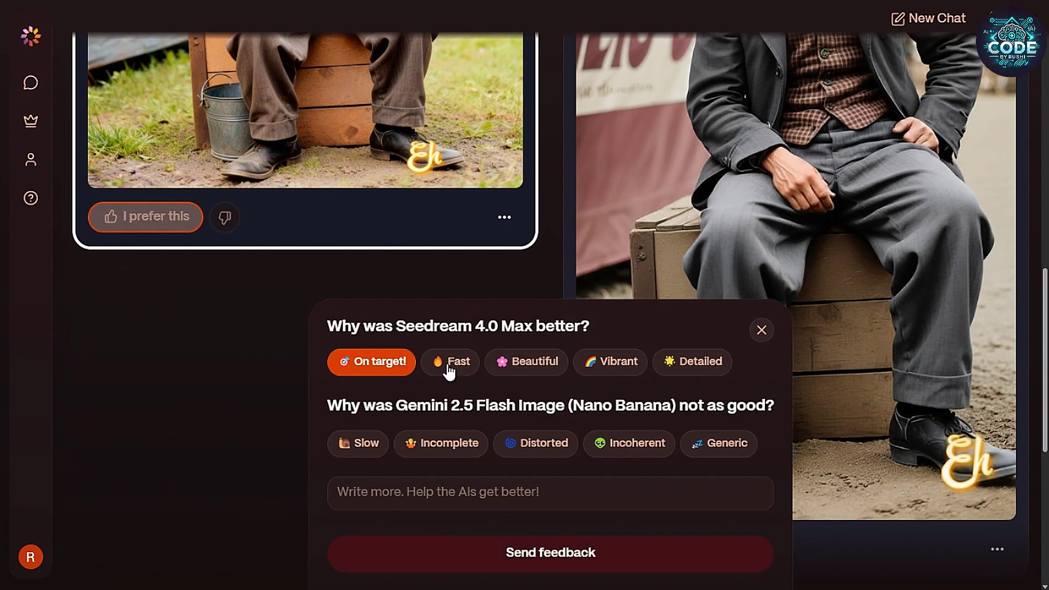
click(526, 362)
click(610, 362)
click(692, 361)
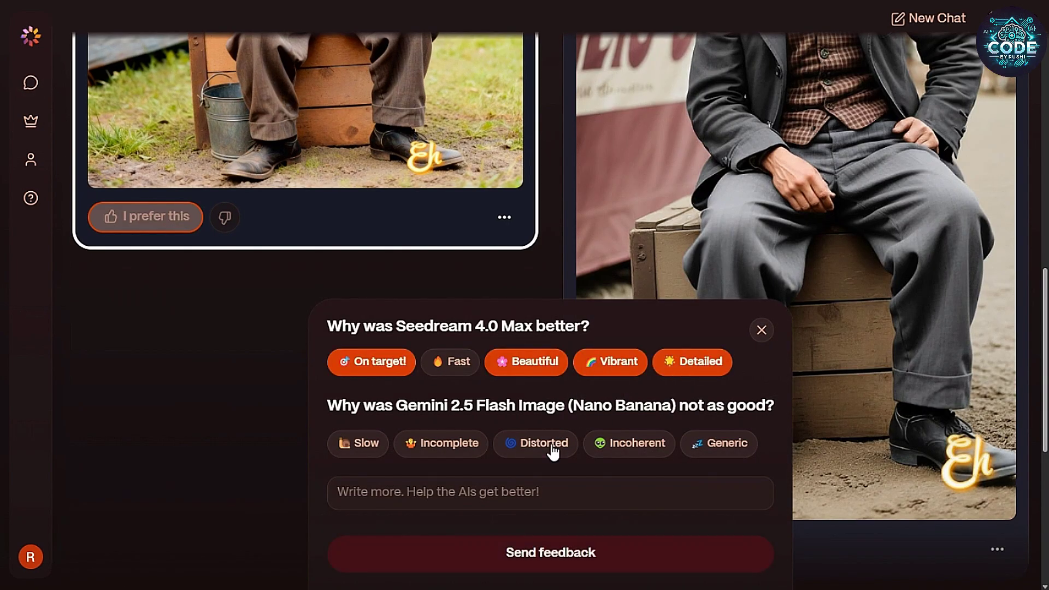
click(543, 495)
text(Both are better)
click(677, 562)
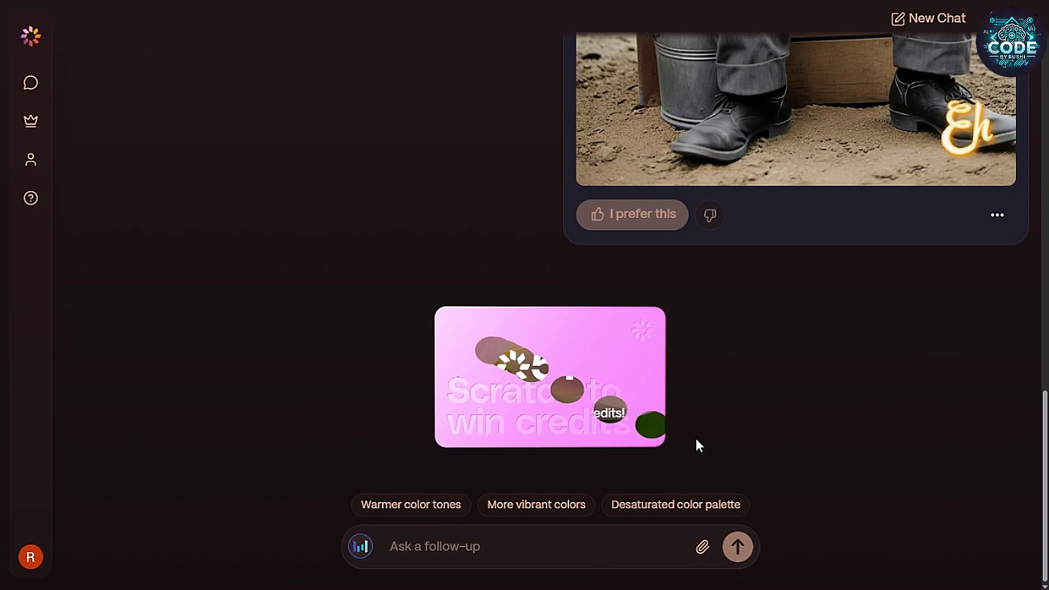
drag(695, 440, 617, 362)
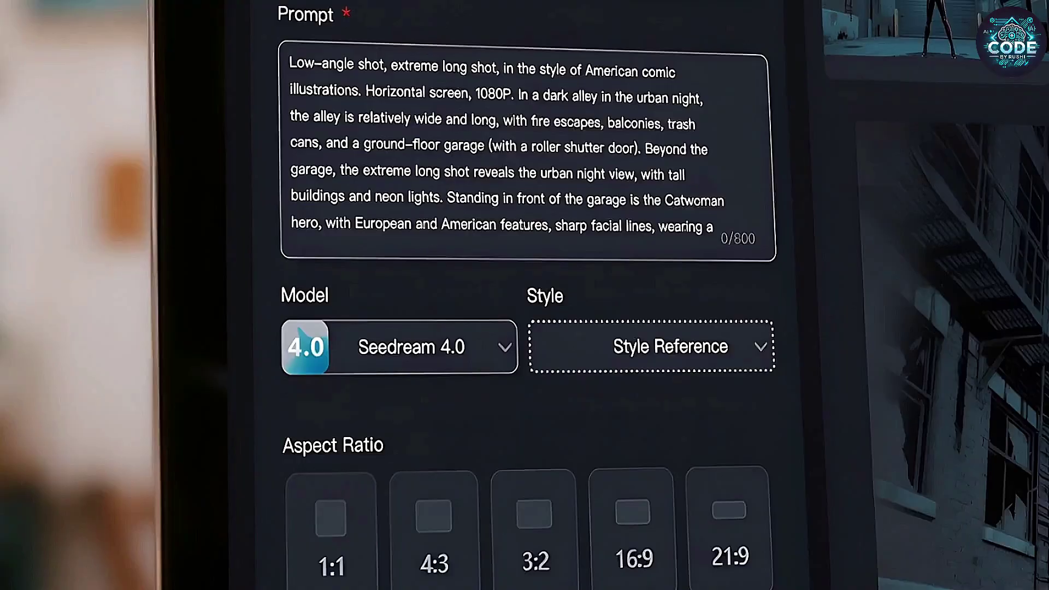